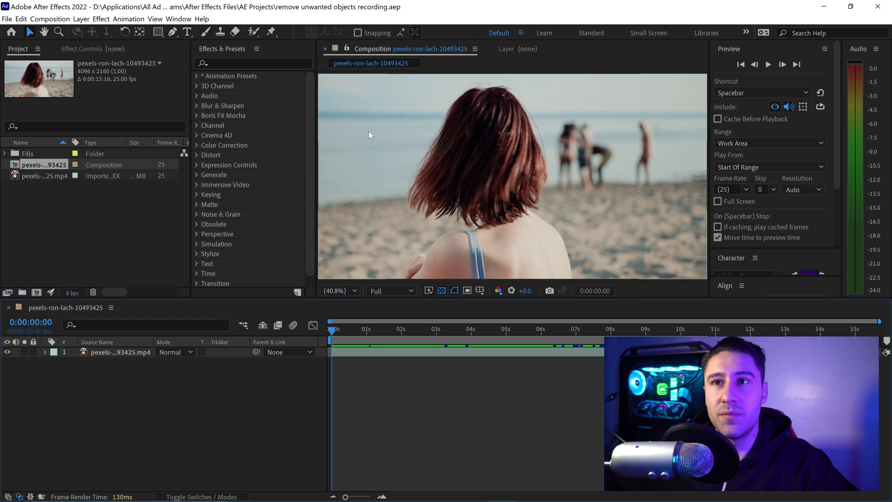
# Add the Content-Aware Fill and Tracker panels from the Window menu
pyautogui.click(178, 19)
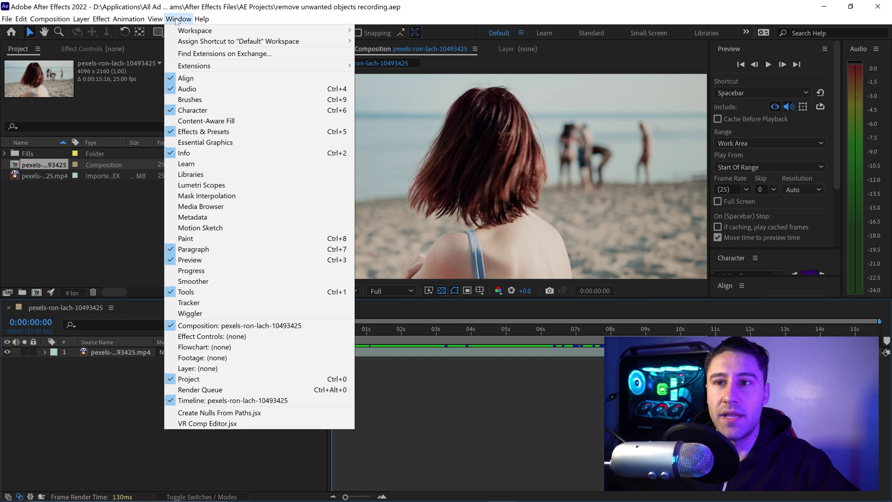
pyautogui.click(240, 120)
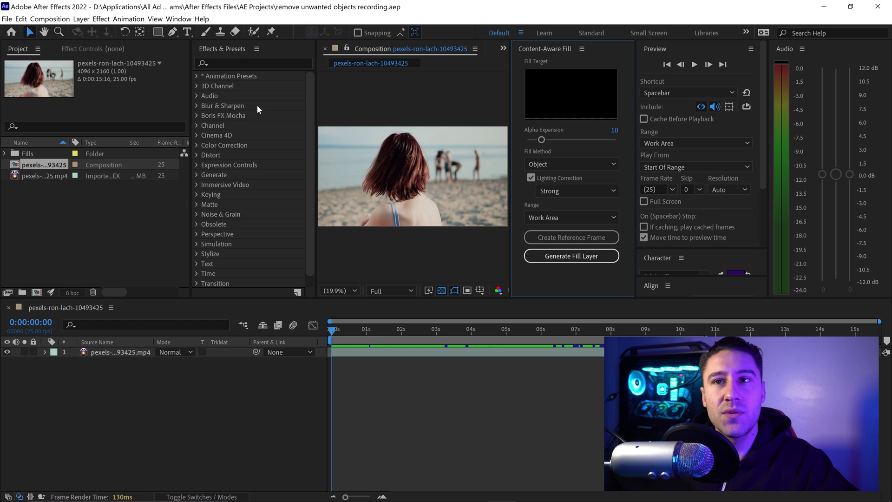
pyautogui.click(178, 19)
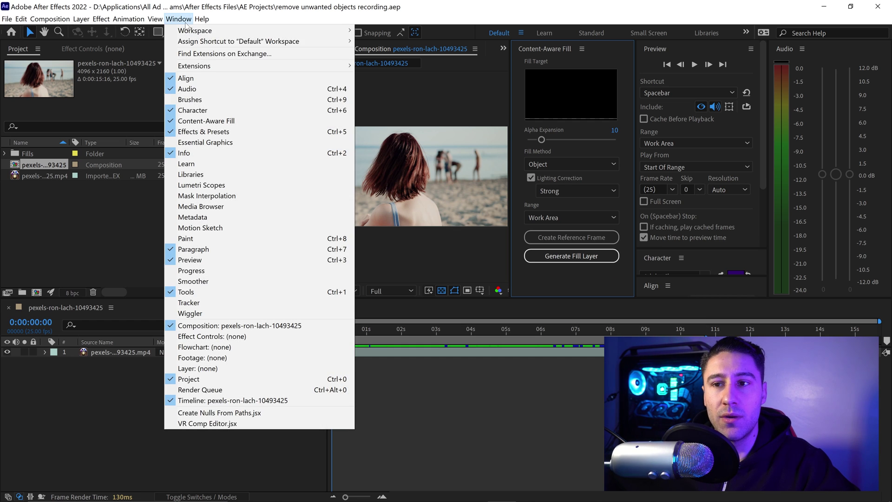
pyautogui.click(194, 302)
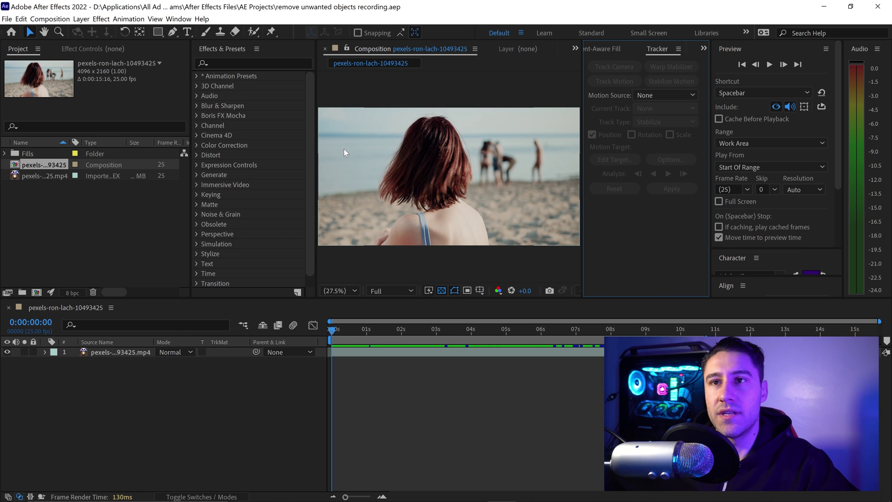
# On the beach layer, draw Pen-tool points around the top, right side and bottom of the background group
pyautogui.click(174, 35)
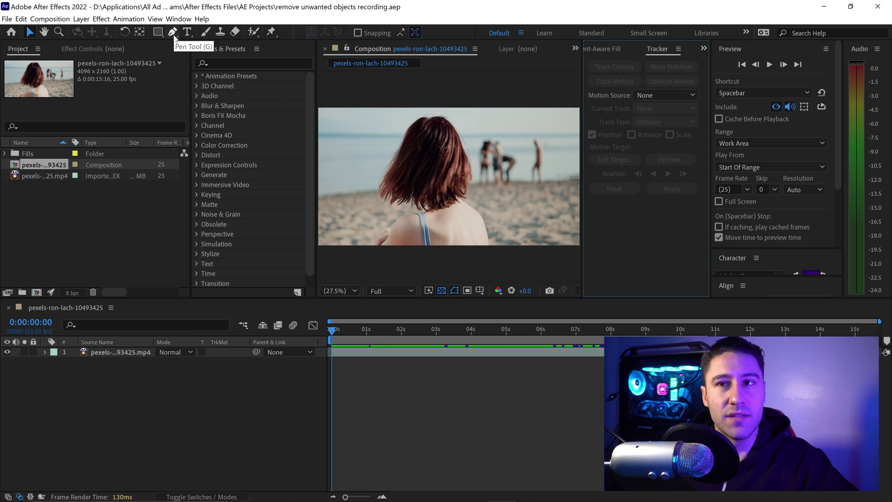
pyautogui.click(136, 352)
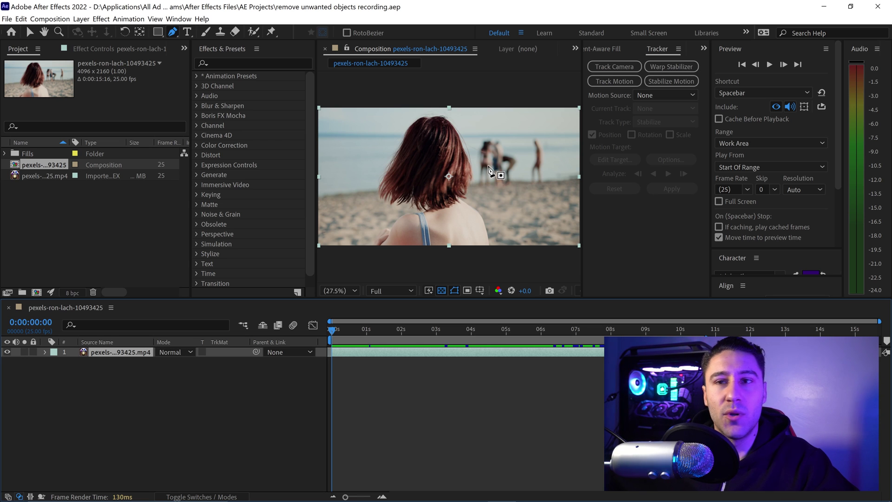
pyautogui.click(471, 134)
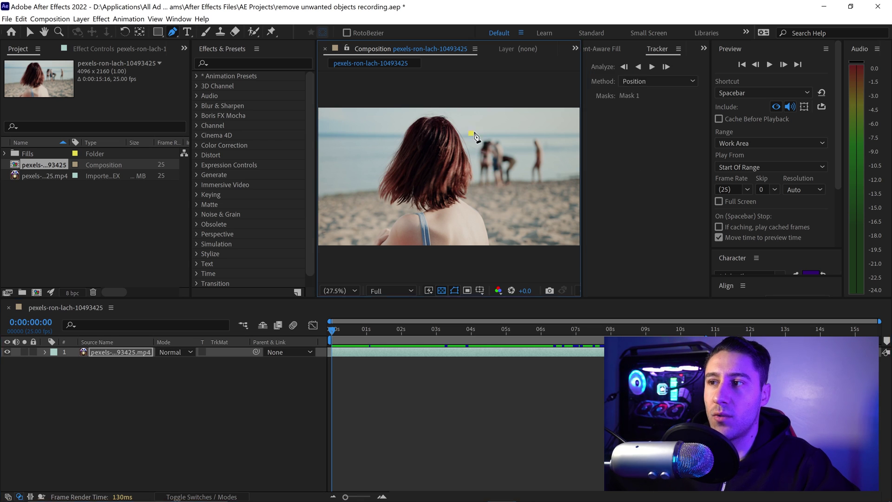
pyautogui.moveTo(497, 129); pyautogui.dragTo(549, 138)
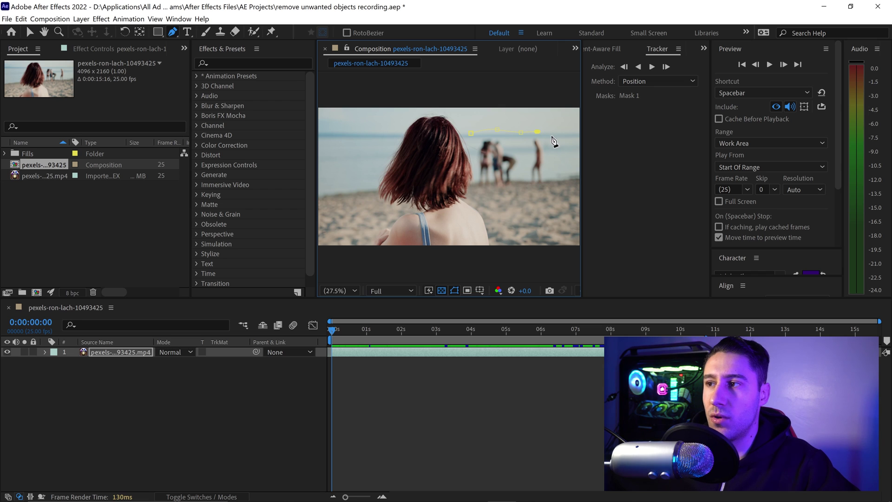
pyautogui.moveTo(547, 131); pyautogui.dragTo(558, 148)
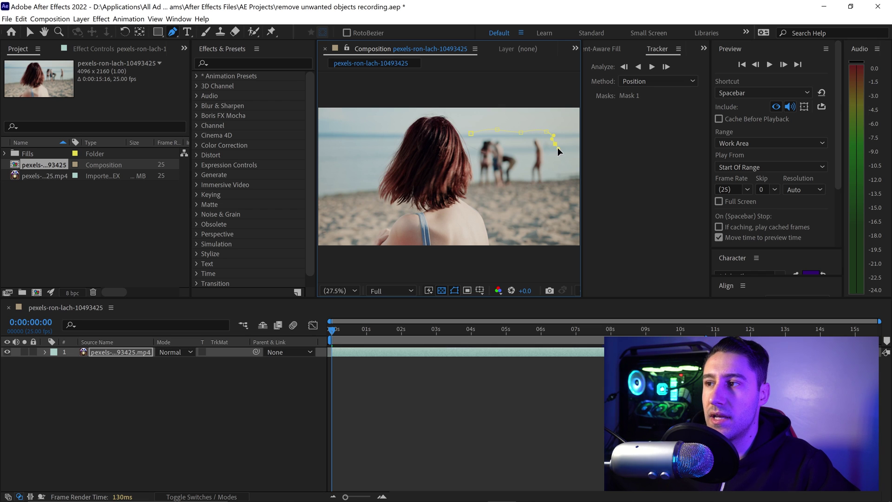
pyautogui.click(552, 161)
pyautogui.click(550, 177)
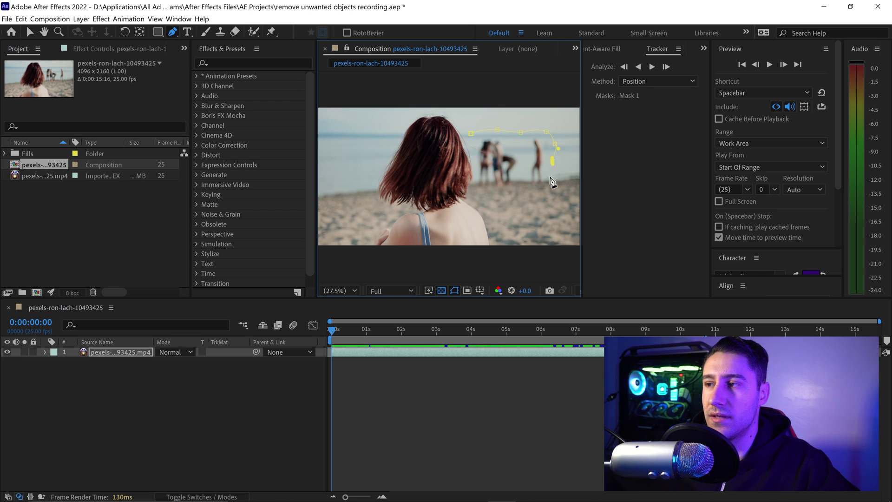
pyautogui.click(552, 191)
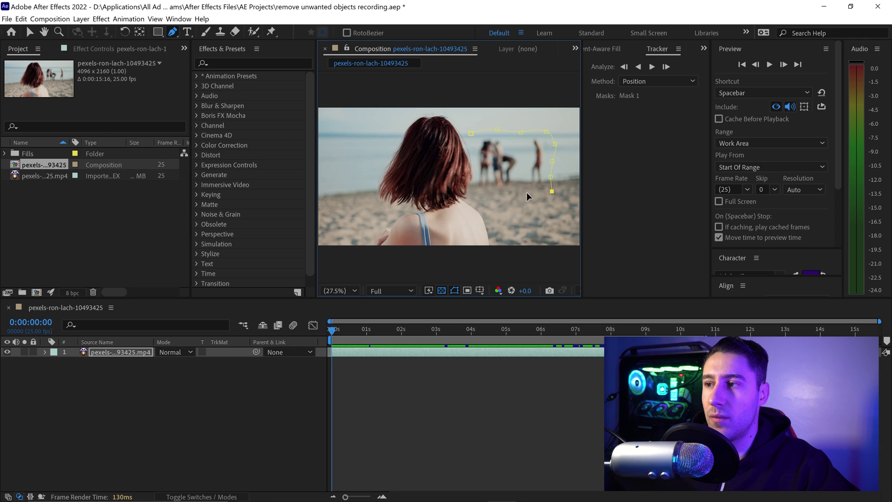
pyautogui.moveTo(529, 193); pyautogui.dragTo(478, 196)
pyautogui.click(502, 195)
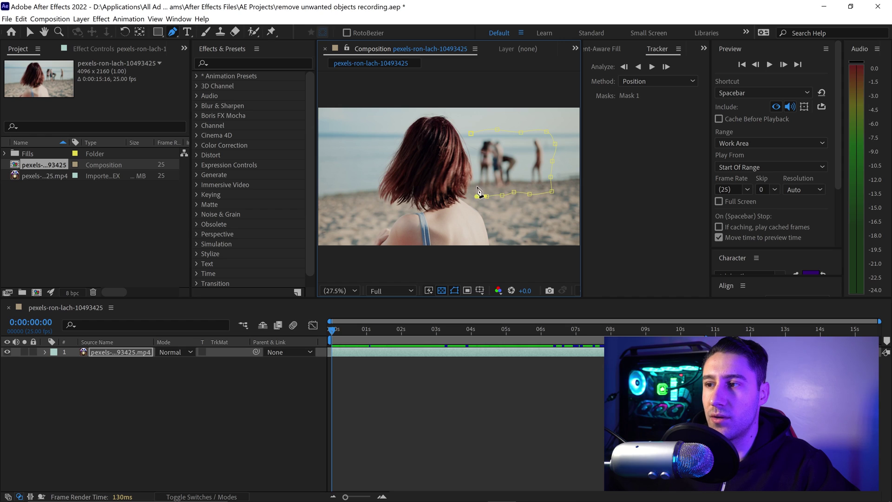
# Add a left-side point, close Mask 1, and change its mode from Add to None
pyautogui.click(475, 171)
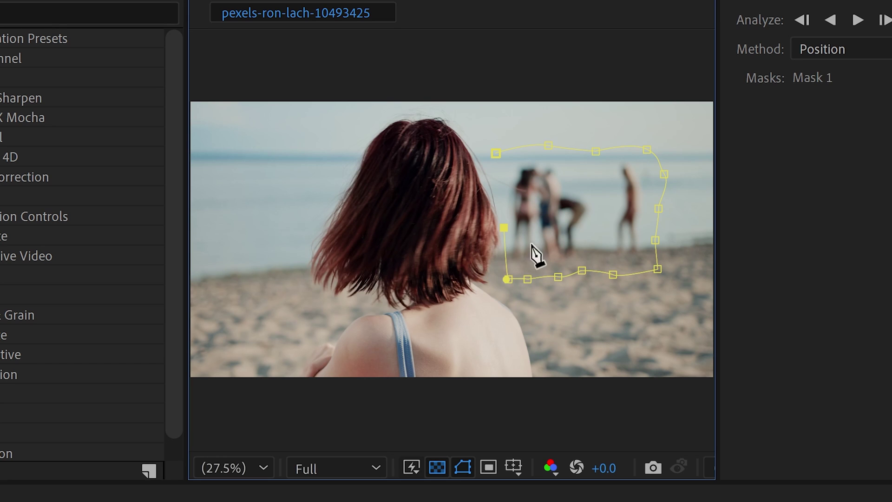
pyautogui.click(496, 154)
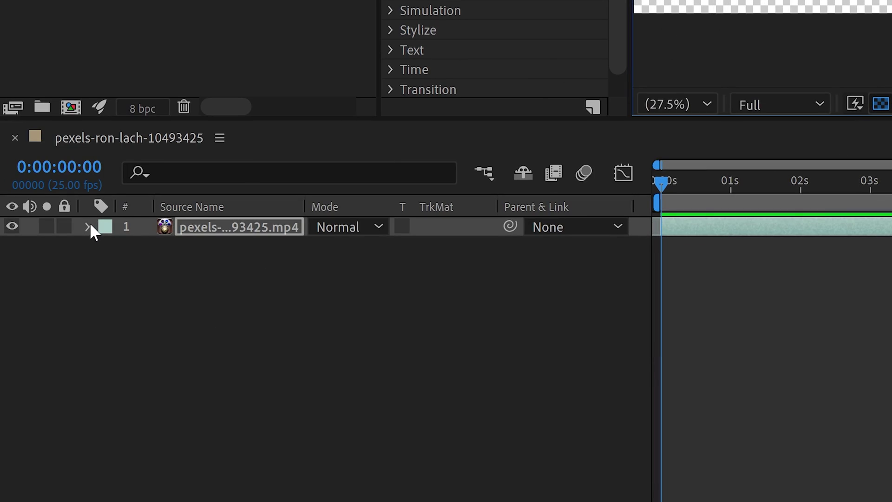
pyautogui.click(88, 226)
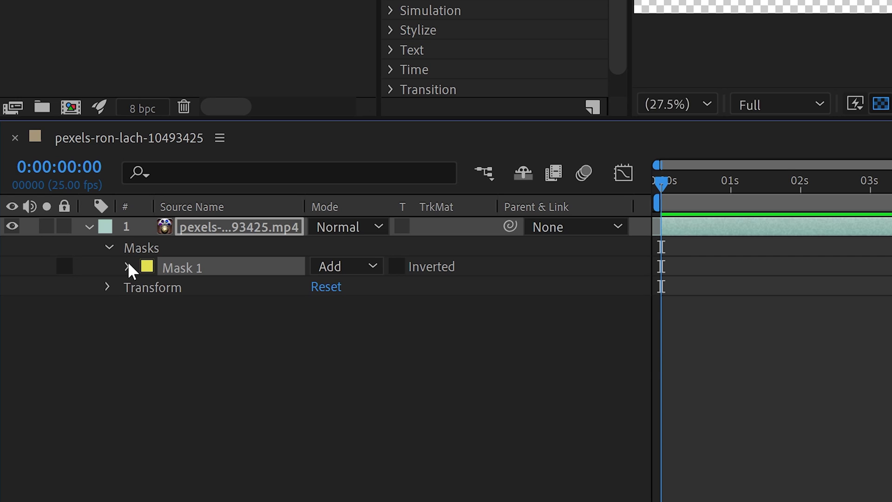
pyautogui.click(127, 267)
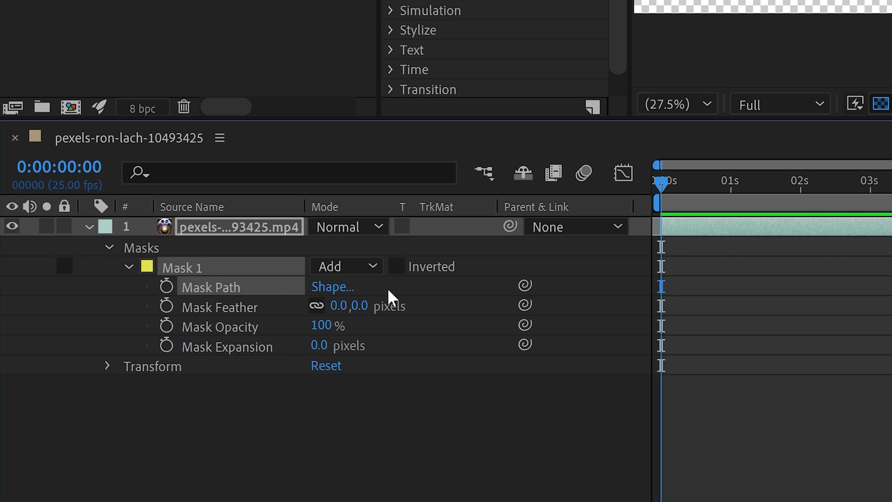
pyautogui.click(348, 270)
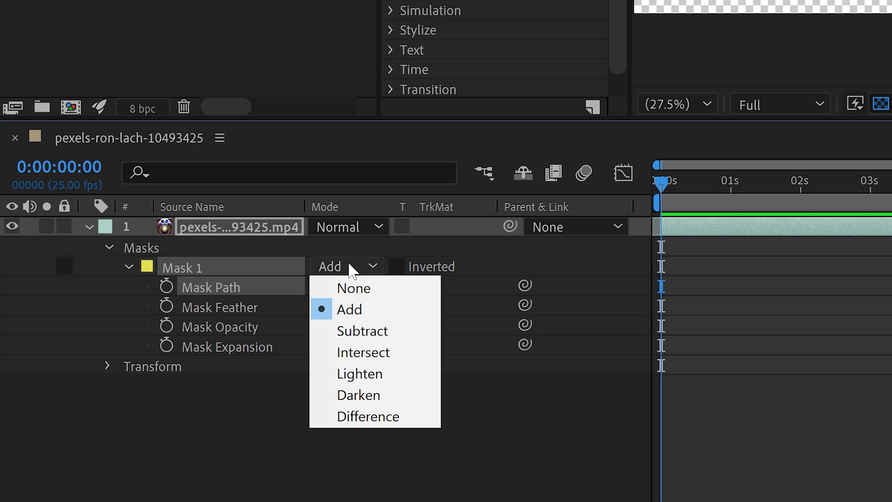
pyautogui.click(349, 289)
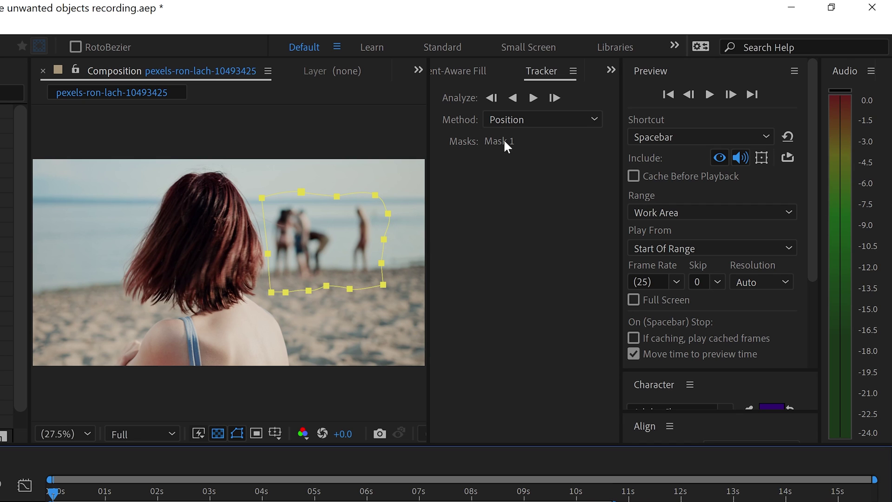
pyautogui.click(467, 279)
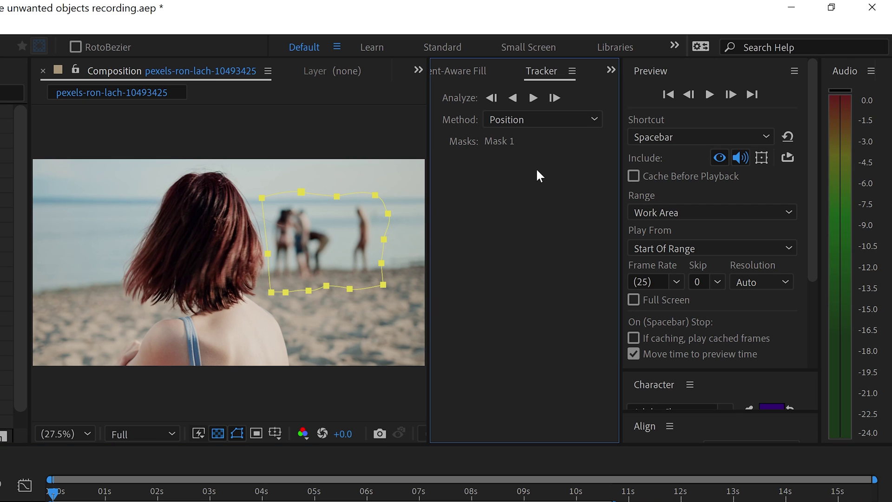
pyautogui.click(555, 118)
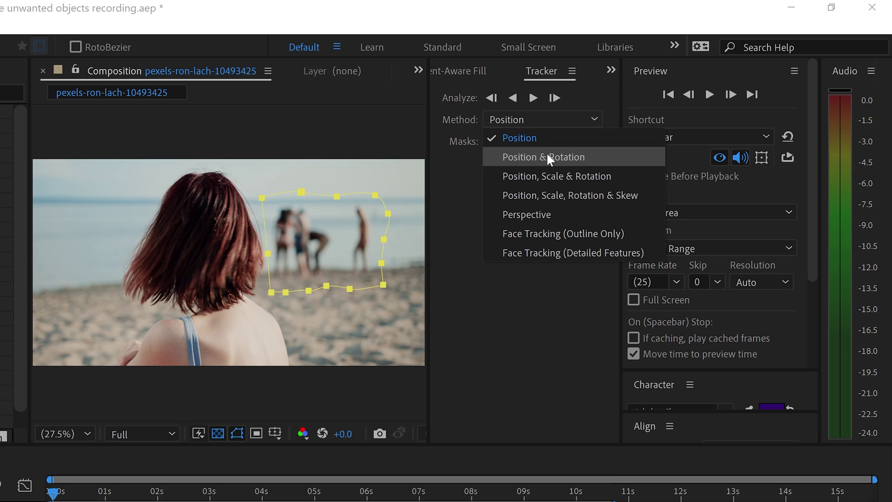
pyautogui.click(526, 136)
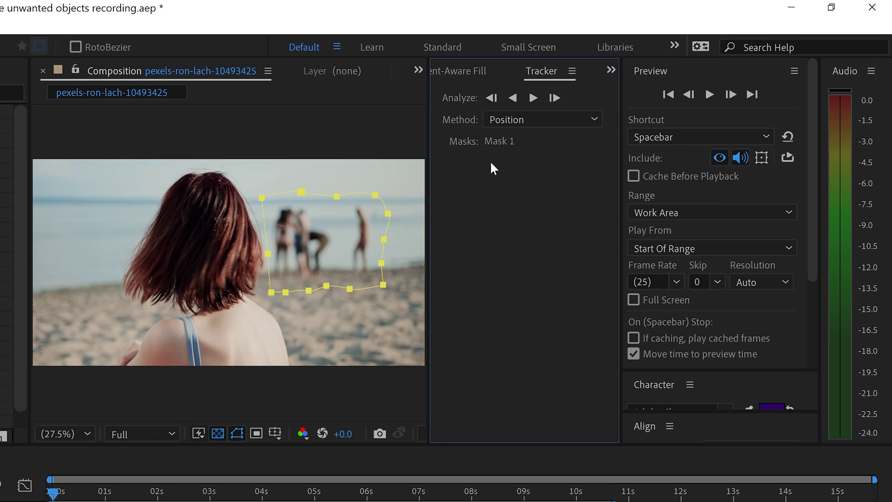
# Track Mask 1 forward, then scrub back to about 8 s and 7.5 s to check it
pyautogui.click(533, 98)
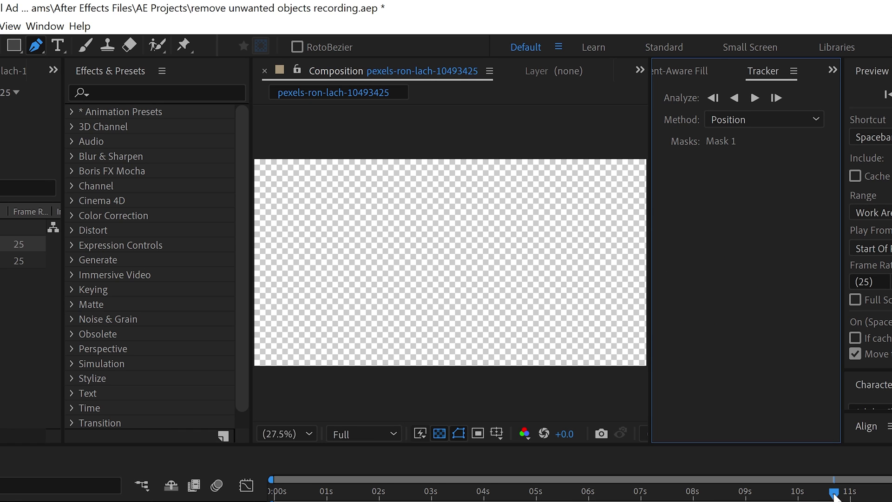
pyautogui.moveTo(834, 495); pyautogui.dragTo(623, 495)
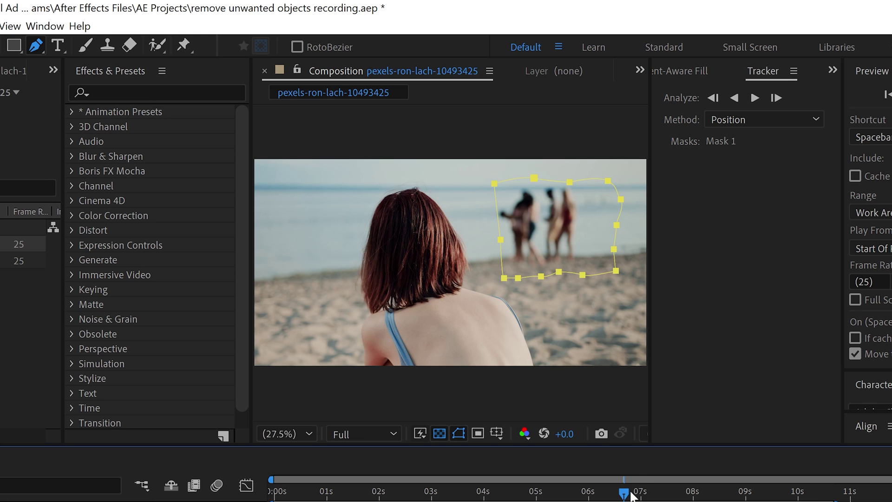
pyautogui.moveTo(627, 495); pyautogui.dragTo(667, 495)
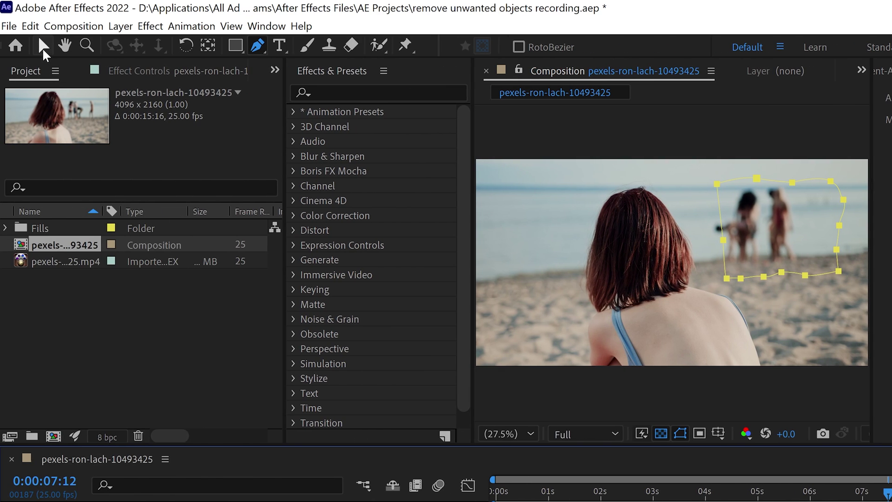
# At about 6.7 s, drag Mask 1's left point outward to cover the people
pyautogui.click(43, 47)
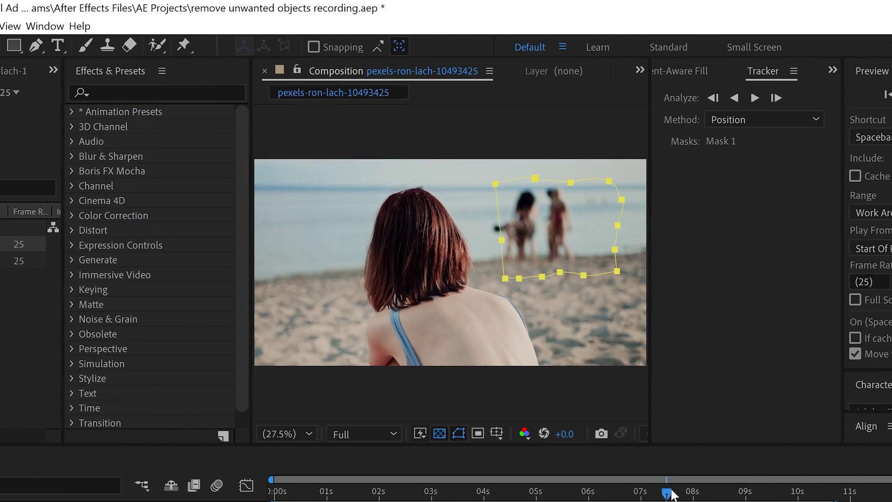
pyautogui.moveTo(670, 493); pyautogui.dragTo(610, 496)
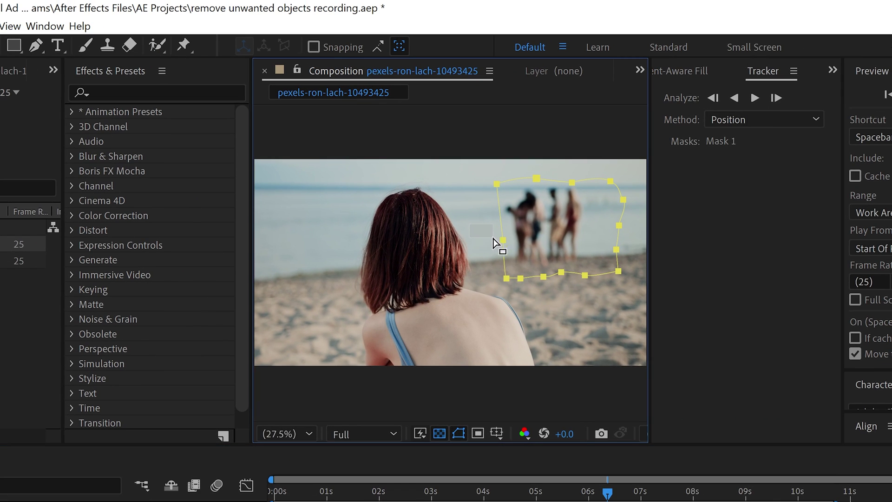
pyautogui.moveTo(493, 238); pyautogui.dragTo(524, 260)
pyautogui.moveTo(502, 240); pyautogui.dragTo(481, 240)
# Resume tracking the mask forward, then scrub back to about 9 s and earlier to check it
pyautogui.click(754, 98)
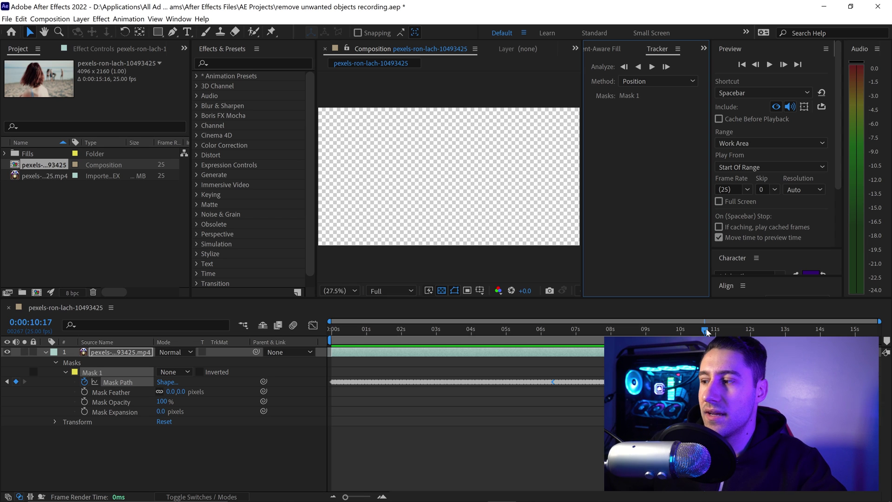
pyautogui.moveTo(707, 332); pyautogui.dragTo(440, 353)
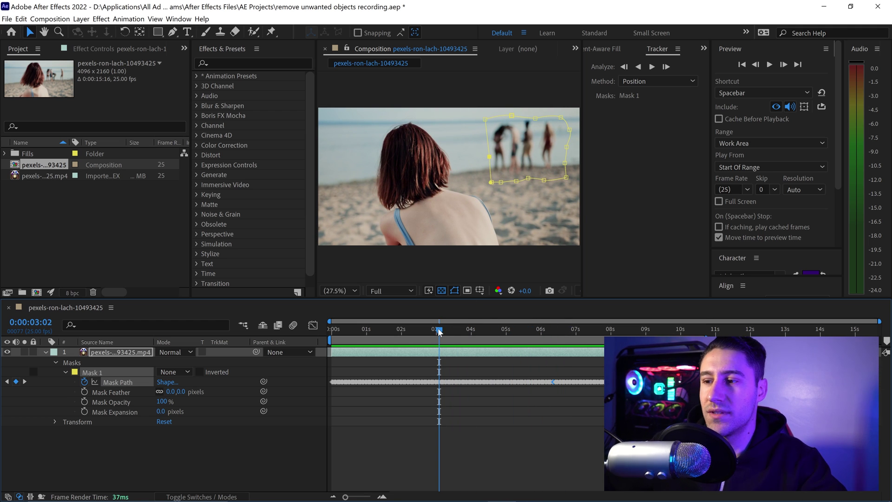
pyautogui.moveTo(438, 330); pyautogui.dragTo(332, 327)
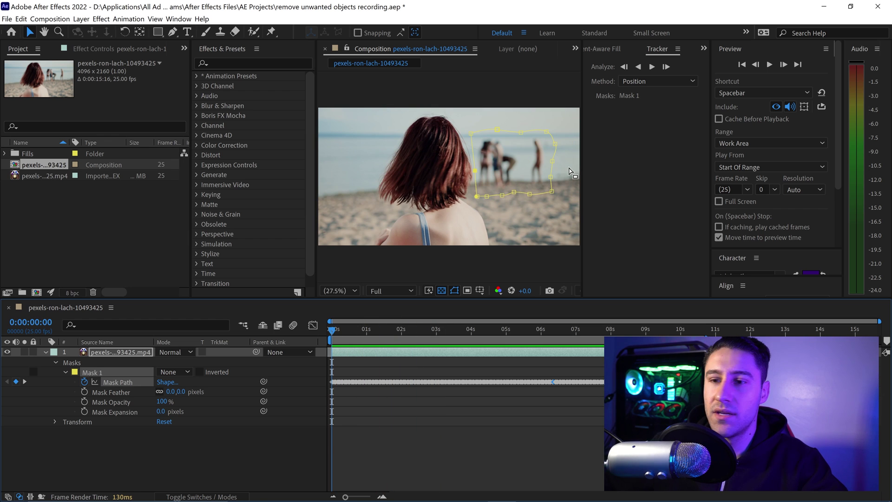
# Show the Content-Aware Fill panel and switch Mask 1's mode from None to Subtract
pyautogui.click(600, 48)
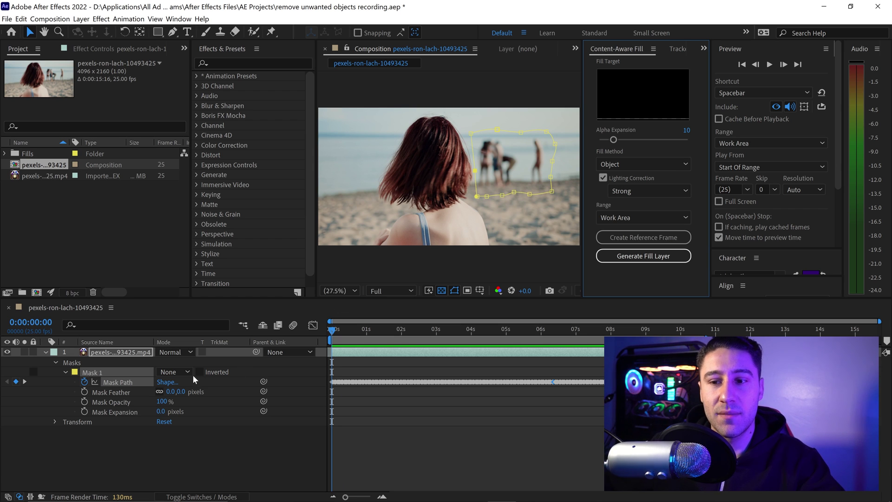
pyautogui.click(173, 372)
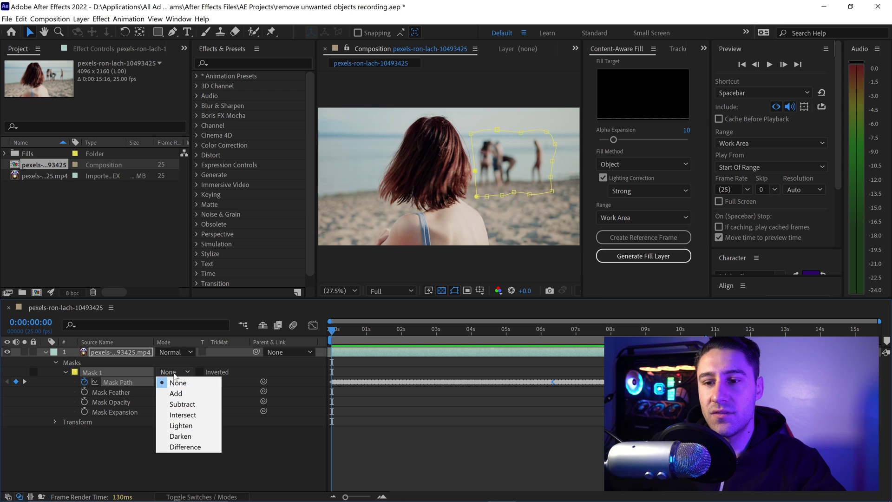
pyautogui.click(188, 404)
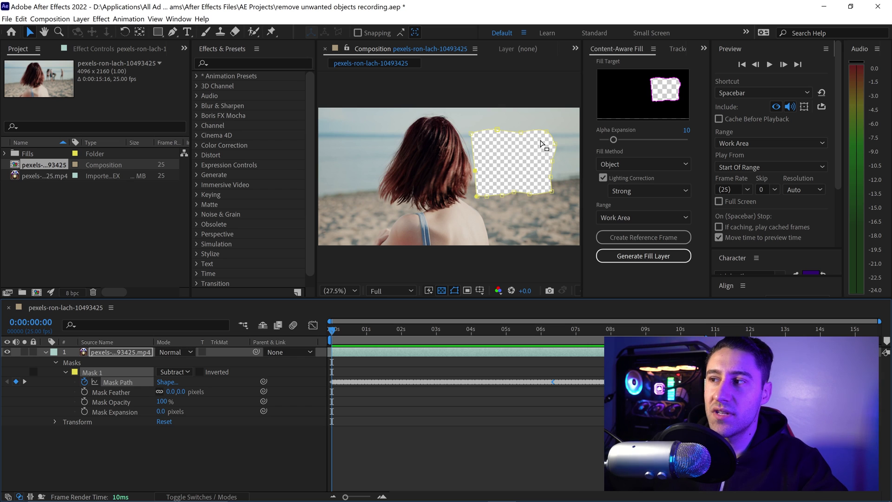
pyautogui.moveTo(613, 139)
pyautogui.mouseDown()
pyautogui.moveTo(628, 140)
pyautogui.moveTo(616, 144)
pyautogui.mouseUp()
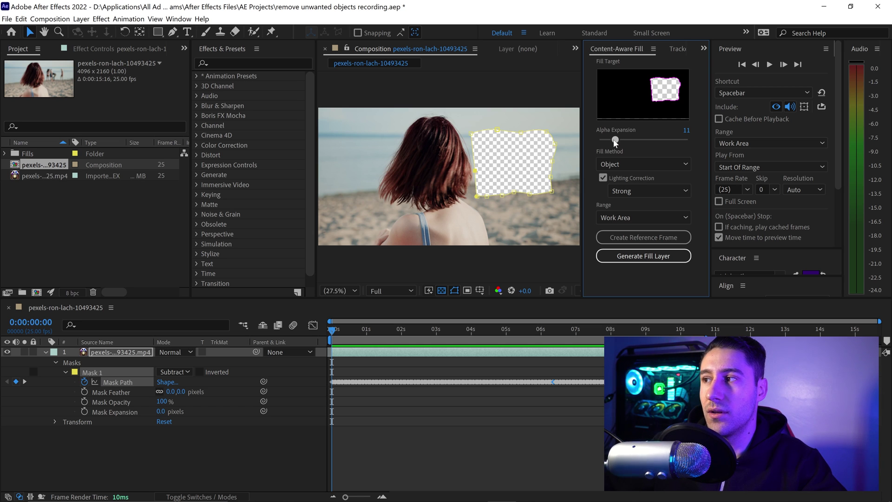
pyautogui.moveTo(612, 140); pyautogui.dragTo(611, 140)
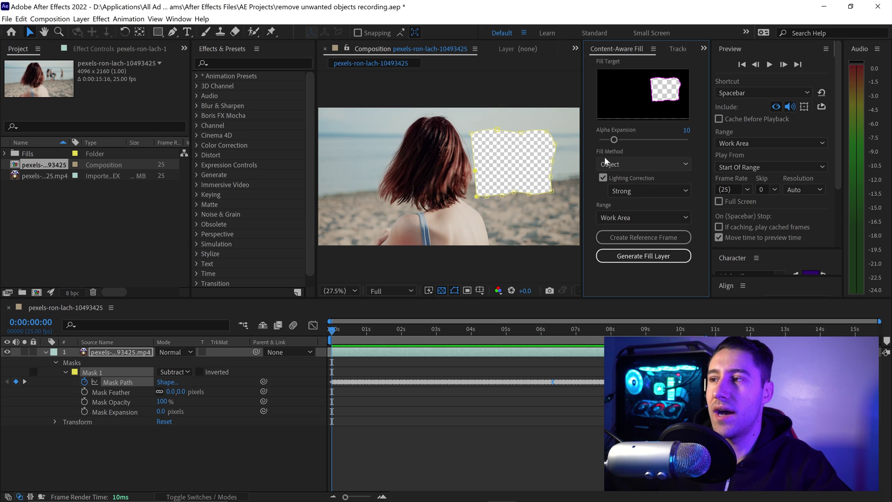
pyautogui.click(627, 165)
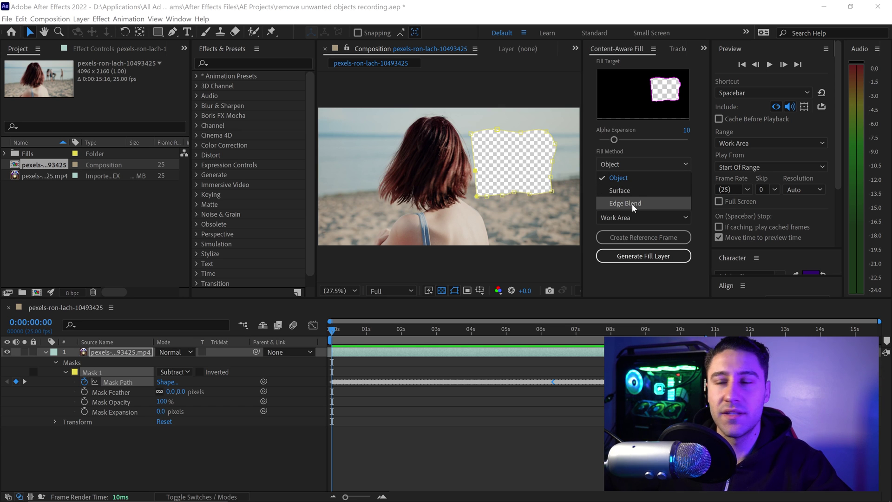
pyautogui.click(617, 177)
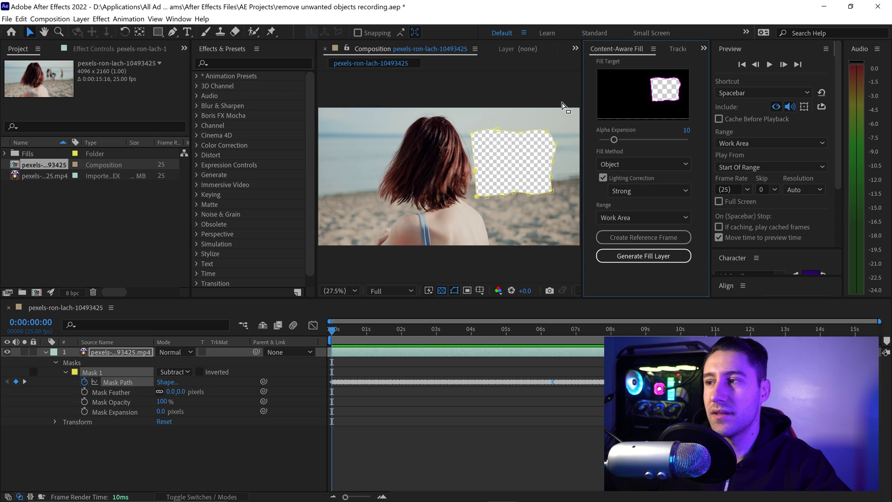
pyautogui.click(620, 161)
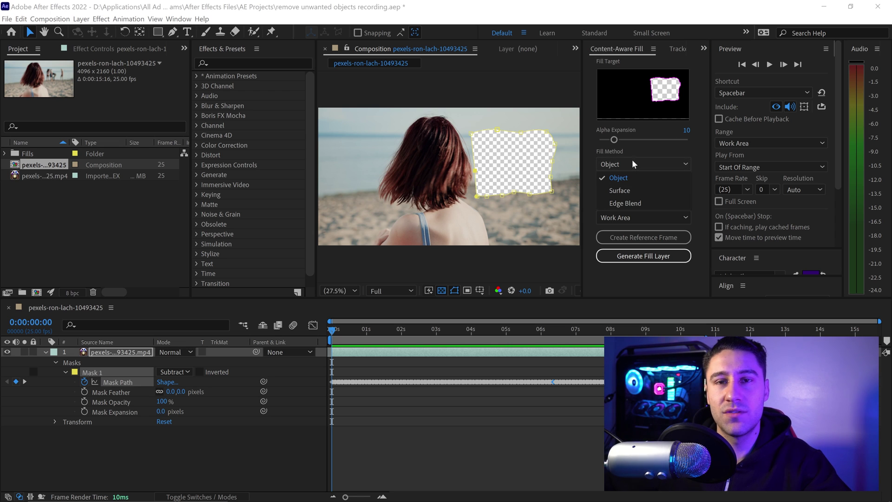
pyautogui.click(642, 161)
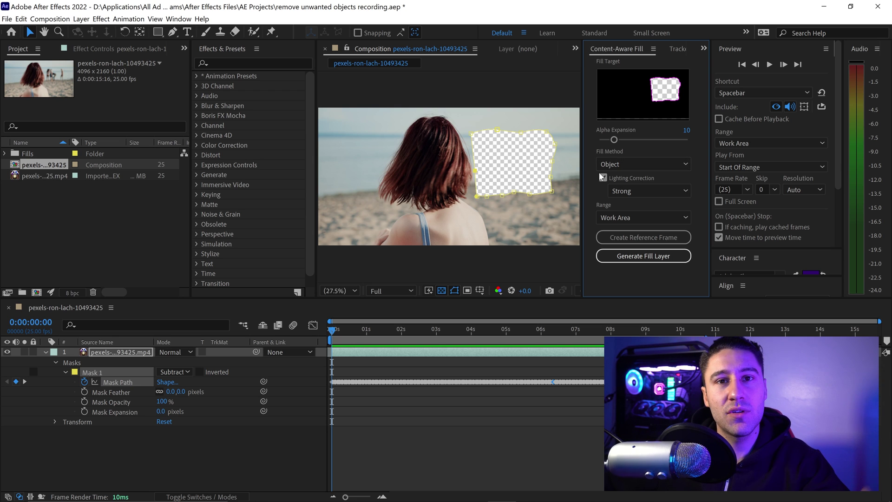
# Keep Strong lighting correction and Work Area range, then create a reference frame for Photoshop
pyautogui.click(621, 190)
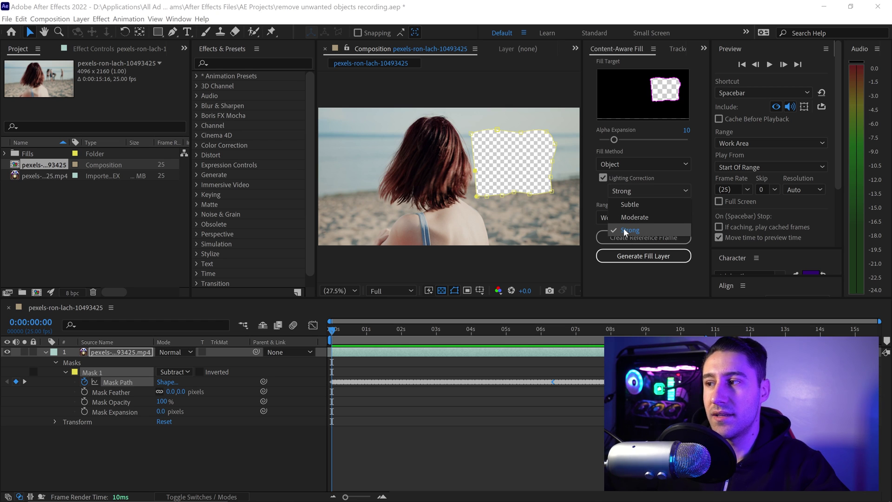
pyautogui.click(601, 190)
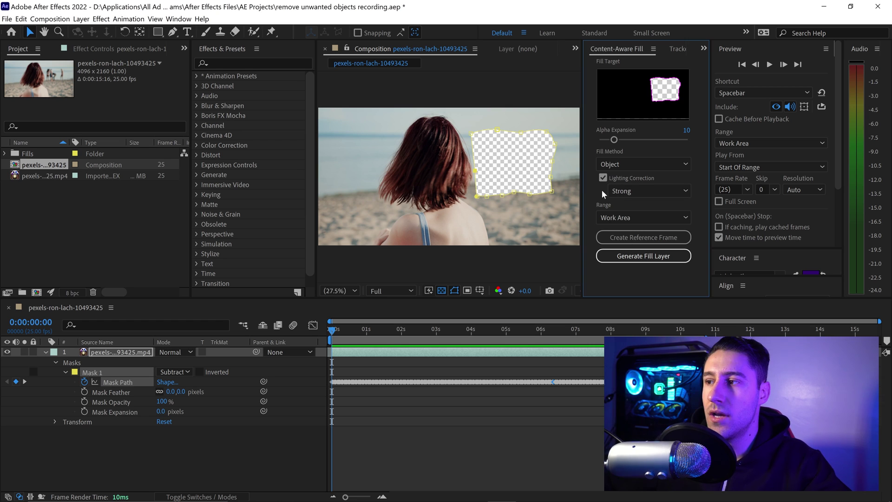
pyautogui.click(618, 214)
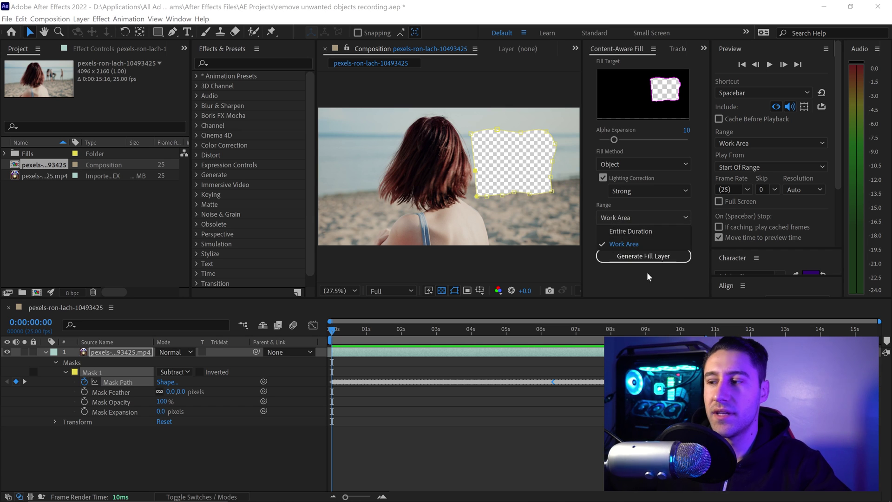
pyautogui.click(626, 242)
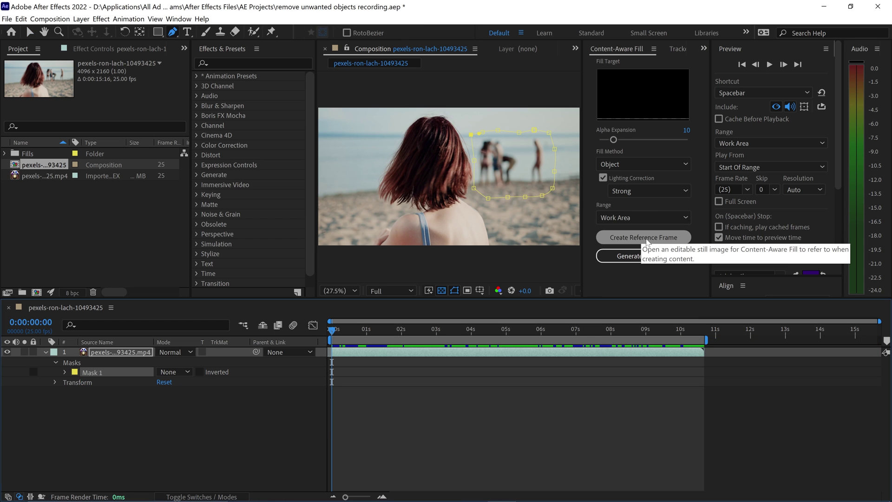
pyautogui.click(645, 238)
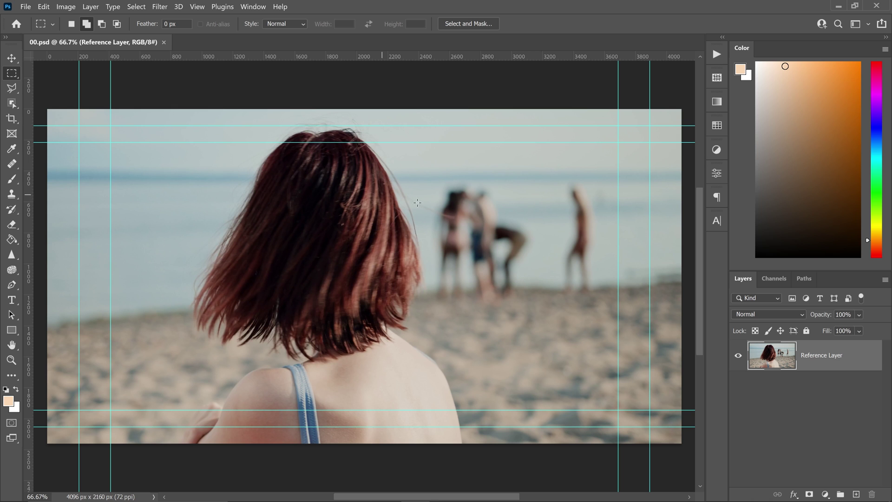
# Content-aware fill the right-hand figure and the left group of figures, deselecting after each
pyautogui.moveTo(554, 175); pyautogui.dragTo(601, 300)
pyautogui.hotkey('shift', 'BackSpace')
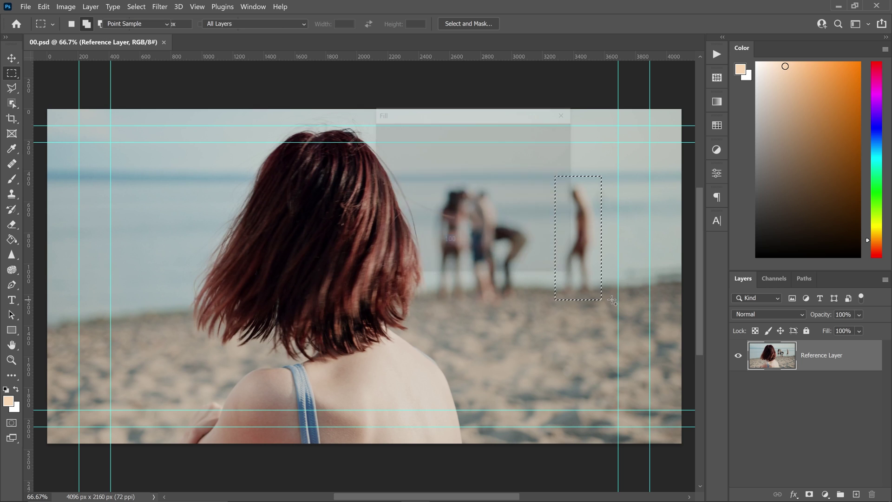
pyautogui.press('Return')
pyautogui.hotkey('ctrl', 'd')
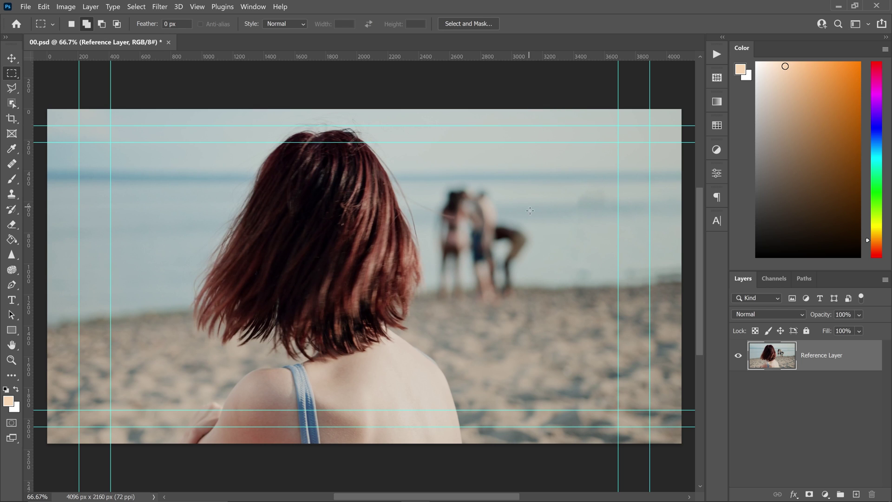
pyautogui.moveTo(430, 176); pyautogui.dragTo(534, 309)
pyautogui.hotkey('shift', 'BackSpace')
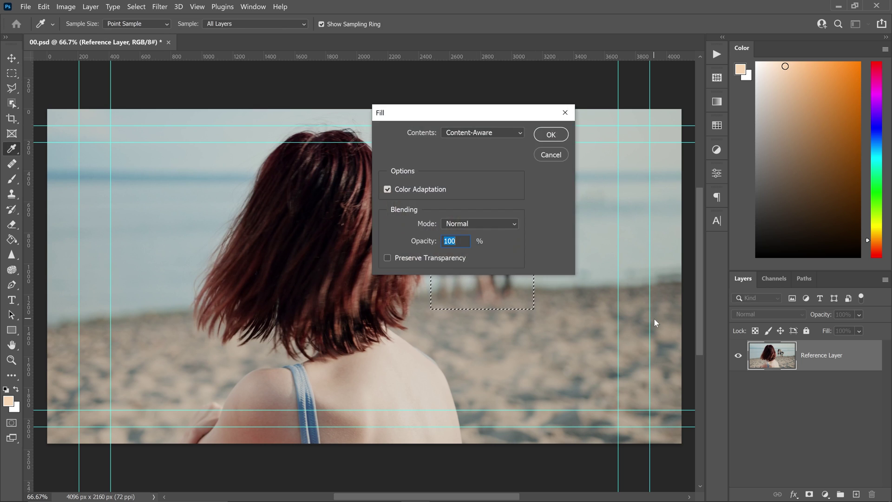
pyautogui.click(548, 135)
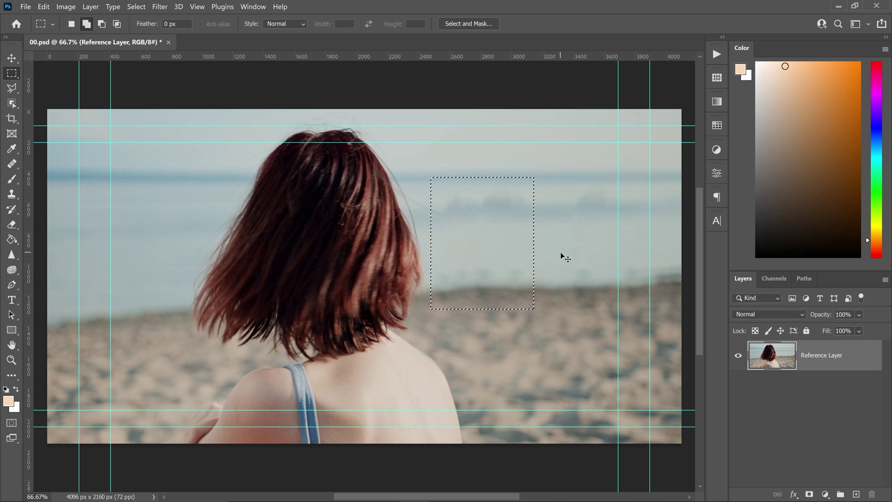
pyautogui.hotkey('ctrl', 'd')
# Save the cleaned reference frame and close Photoshop
pyautogui.press('v')
pyautogui.click(25, 6)
pyautogui.click(46, 132)
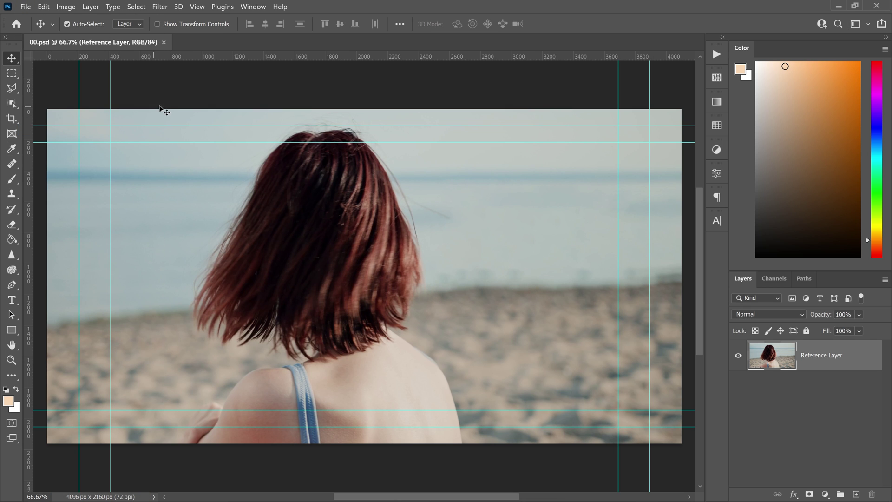
pyautogui.click(876, 5)
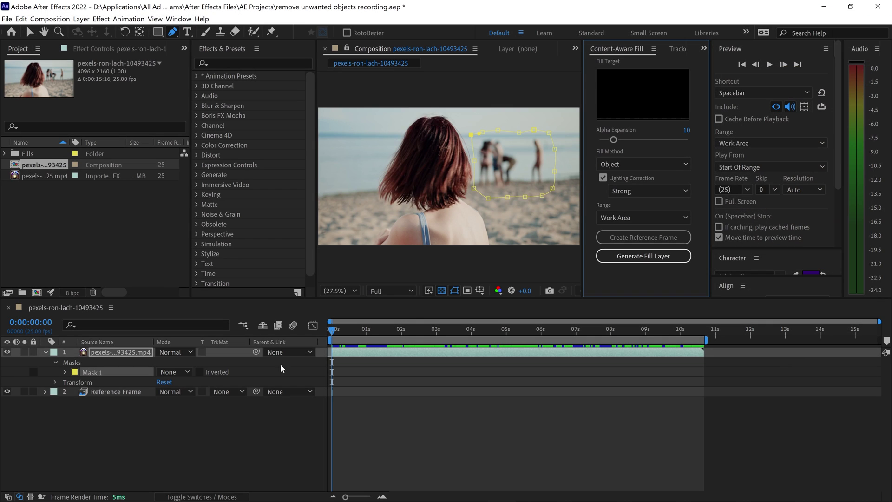
# Move the Reference Frame layer above the clip and generate the fill layer
pyautogui.moveTo(99, 392); pyautogui.dragTo(130, 353)
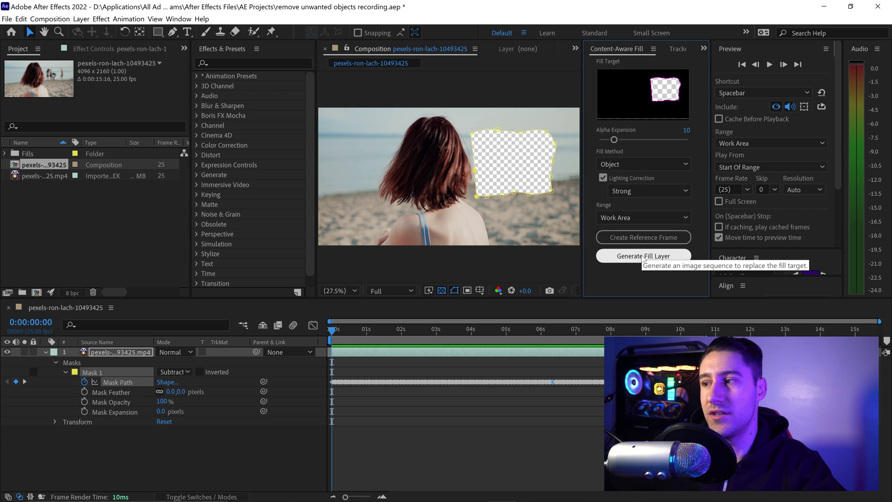
pyautogui.click(643, 257)
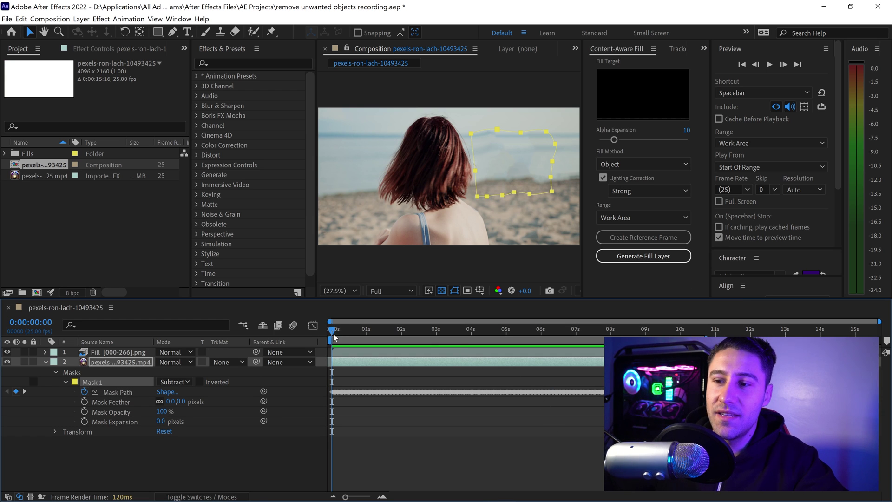
pyautogui.moveTo(332, 333); pyautogui.dragTo(398, 332)
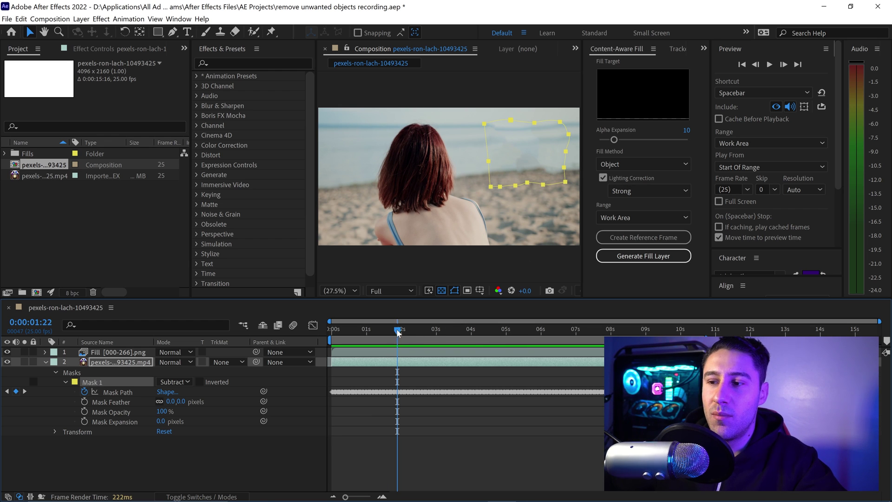
pyautogui.moveTo(397, 331); pyautogui.dragTo(437, 338)
pyautogui.click(474, 421)
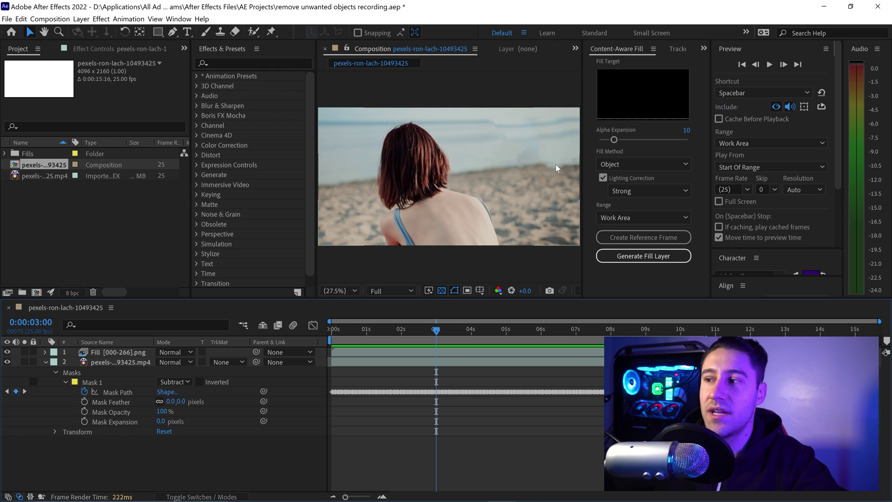
pyautogui.press('Home')
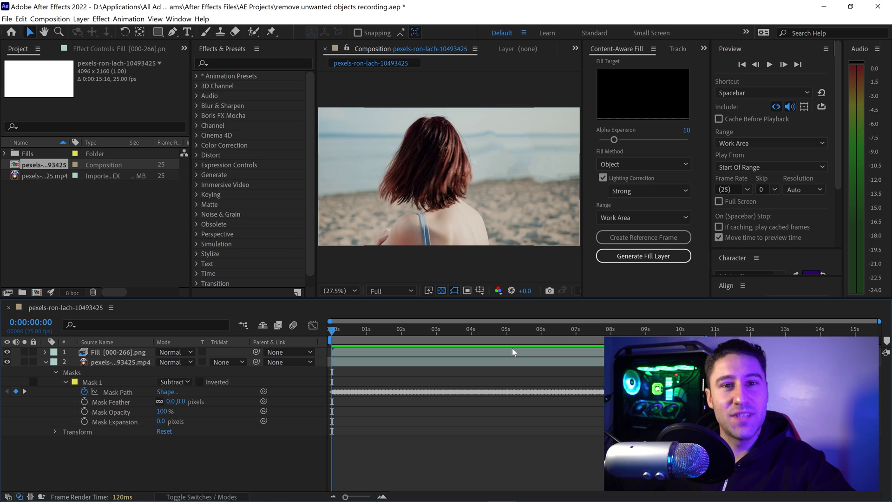
pyautogui.moveTo(570, 500)
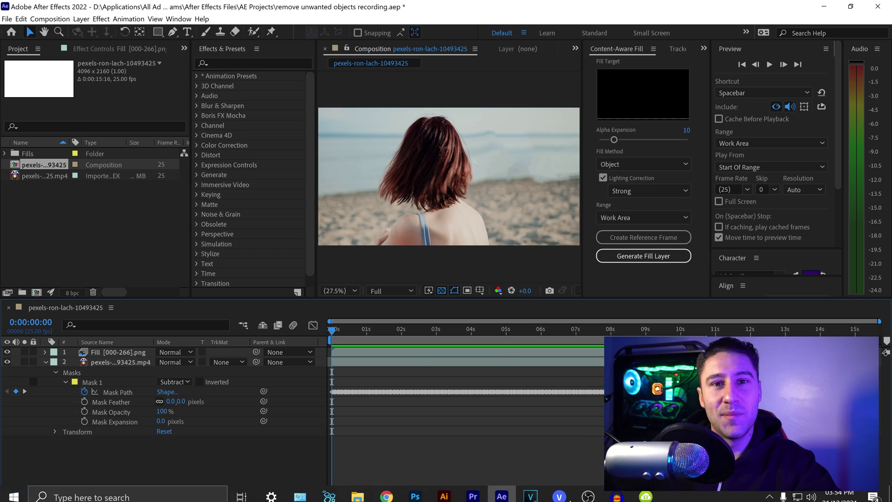